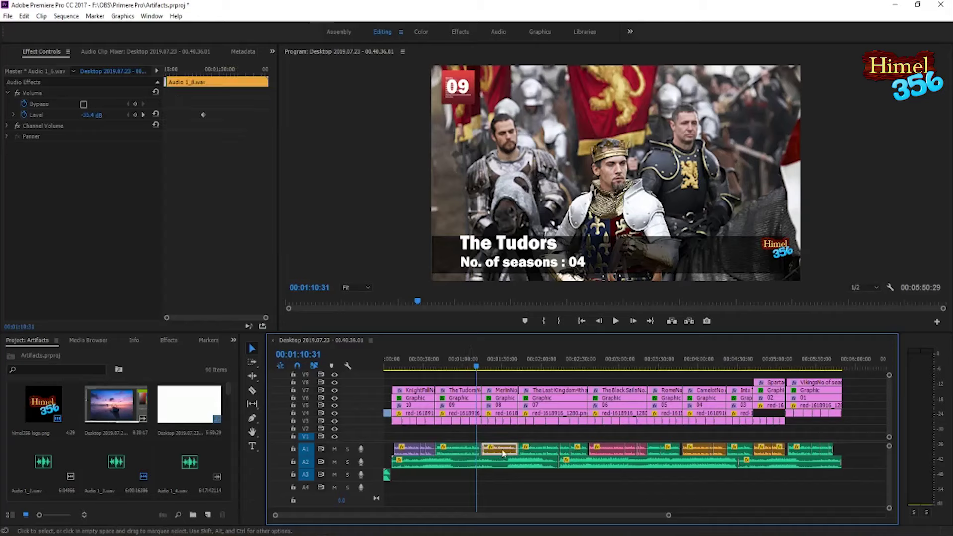
Step: Compare the volume levels of the Audio 1_6, Audio 1_7 and Audio 1_8 clips on A1
click(538, 451)
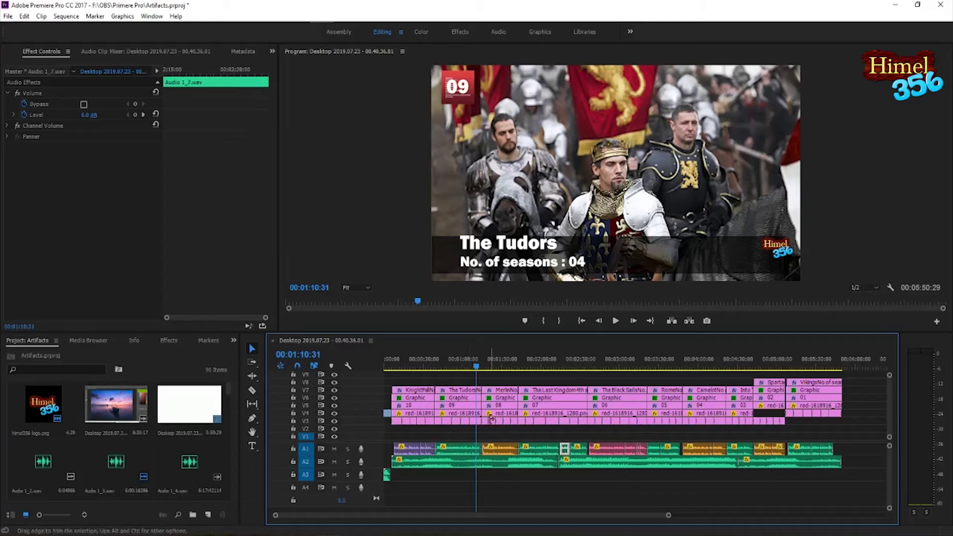
click(488, 370)
drag(489, 366, 476, 366)
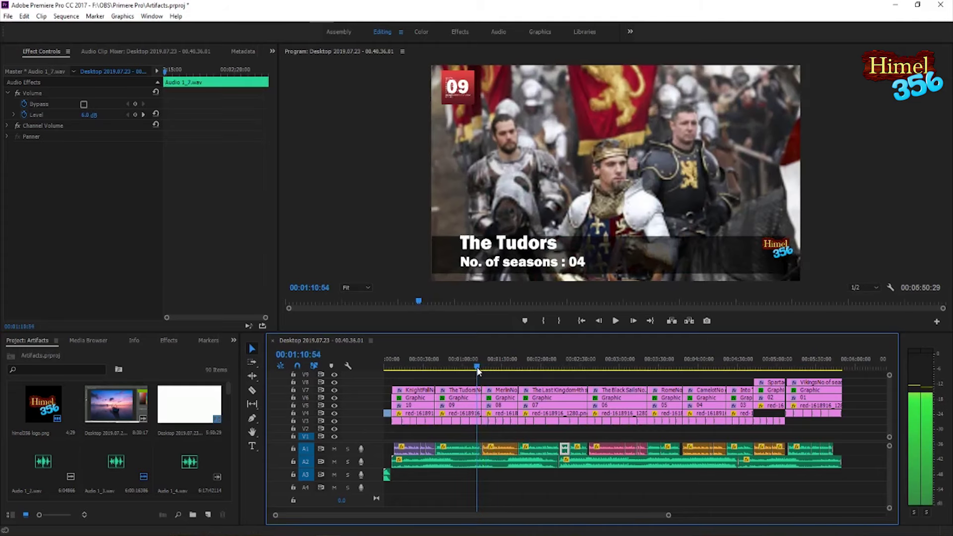
click(459, 449)
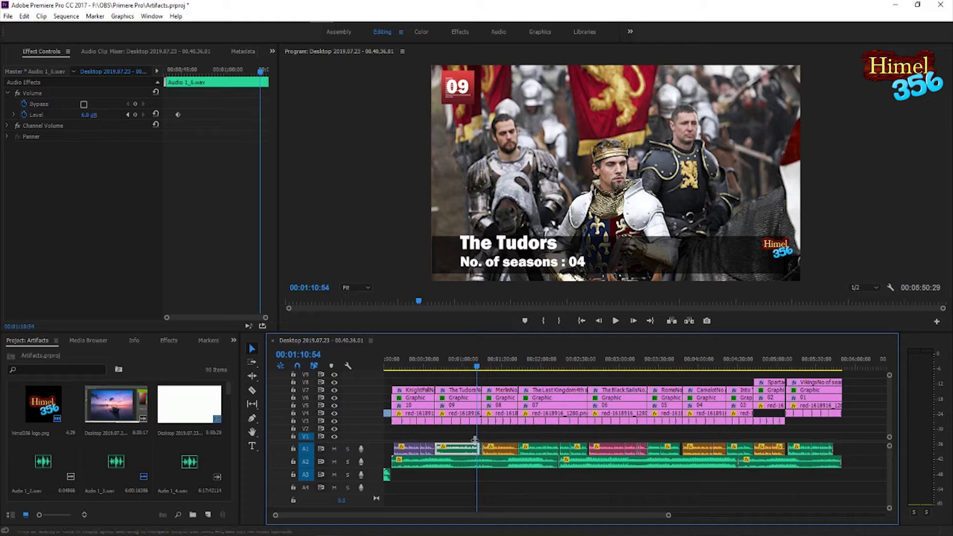
click(498, 452)
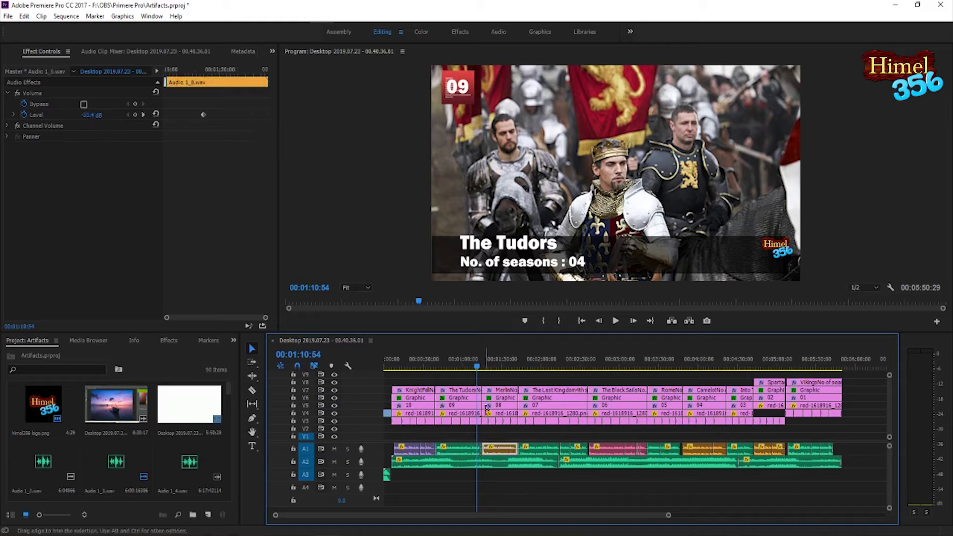
click(538, 449)
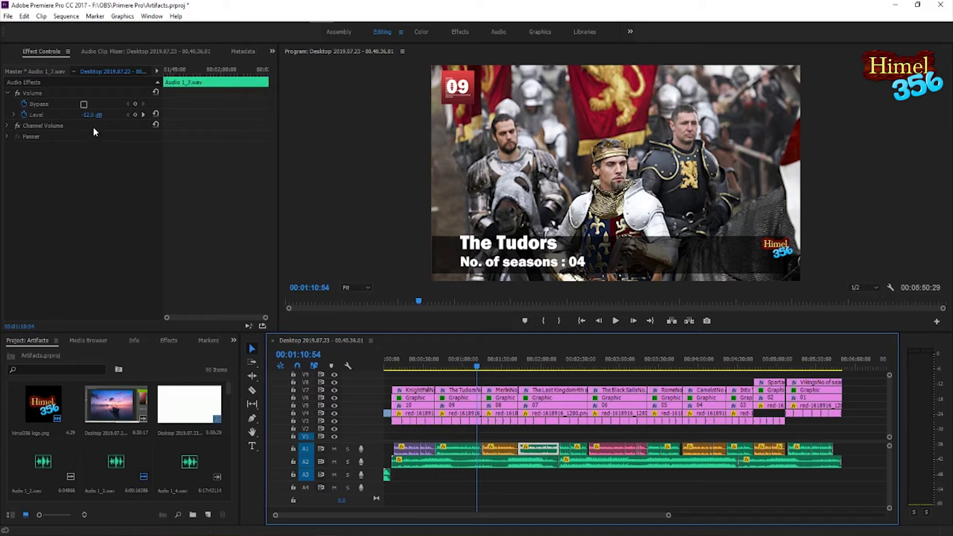
click(456, 451)
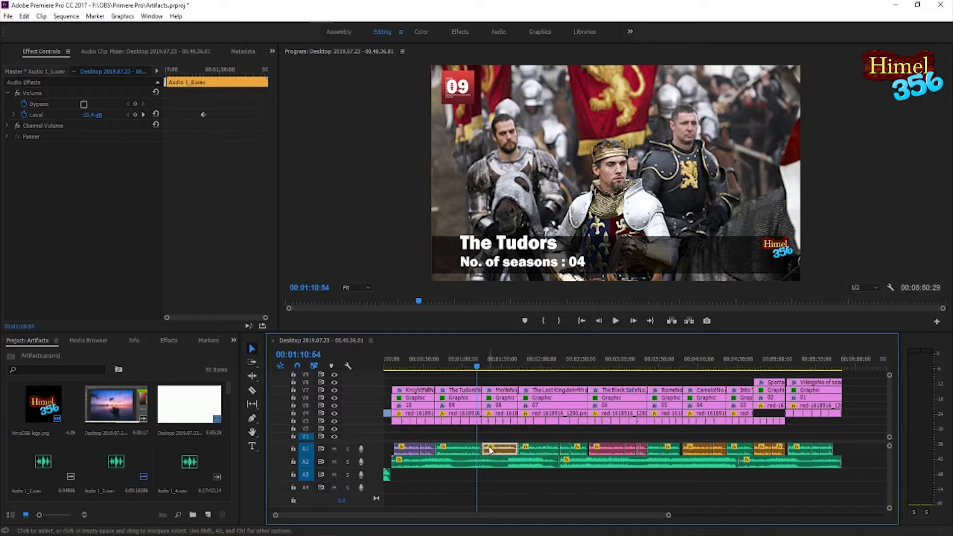
click(538, 450)
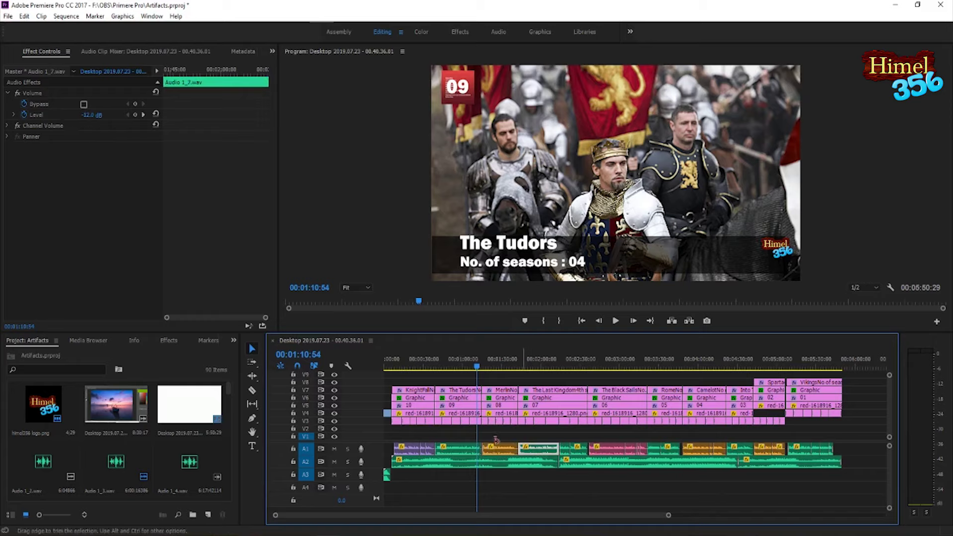
click(507, 450)
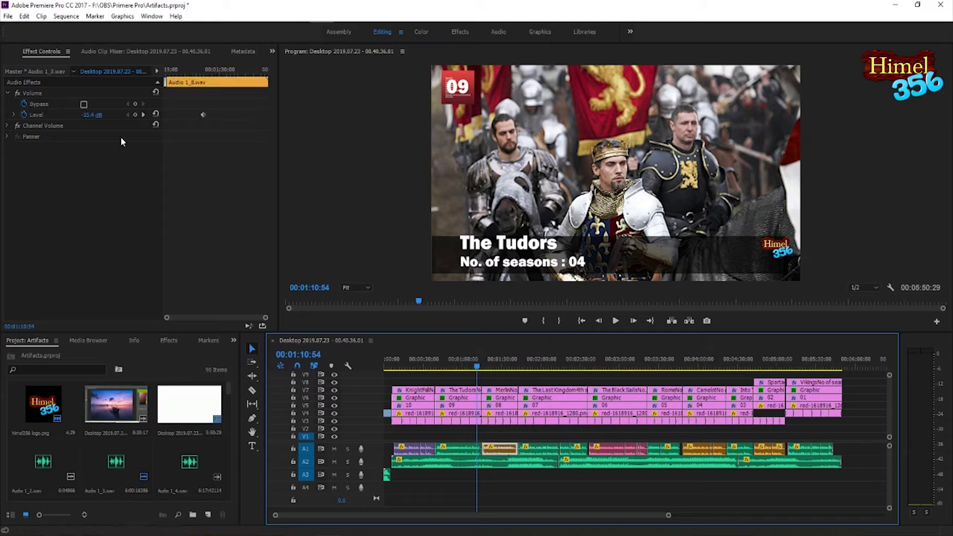
click(469, 361)
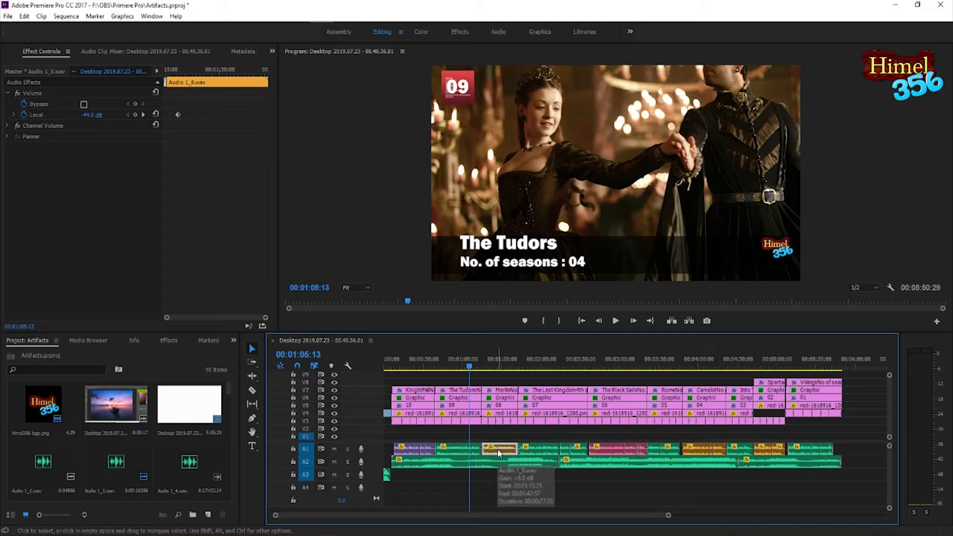
Step: Copy the Audio 1_6 clip as the attribute source
click(463, 446)
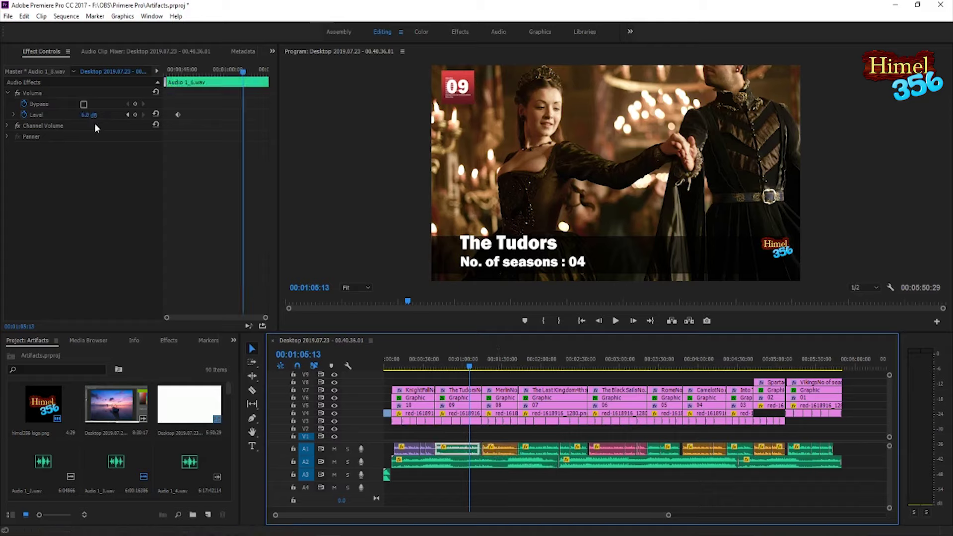
right_click(455, 452)
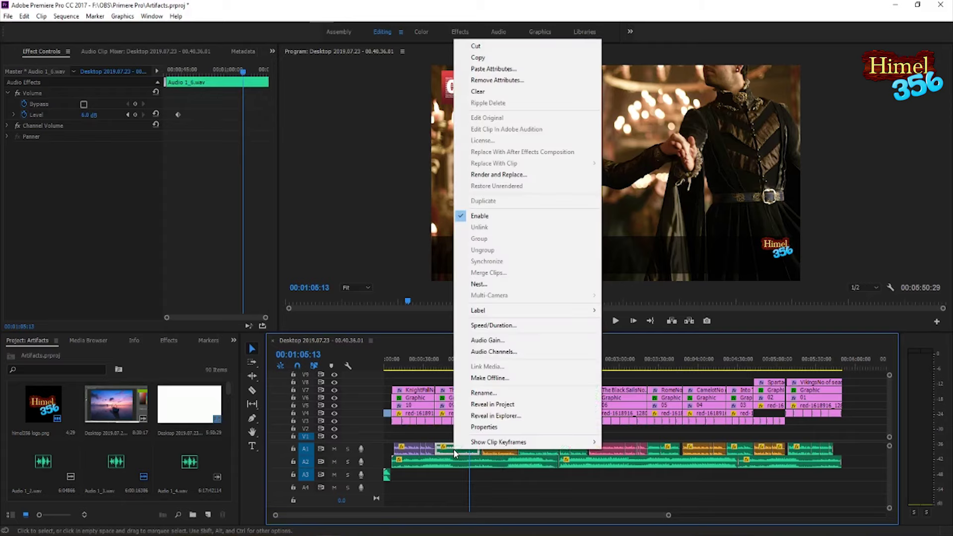
click(481, 58)
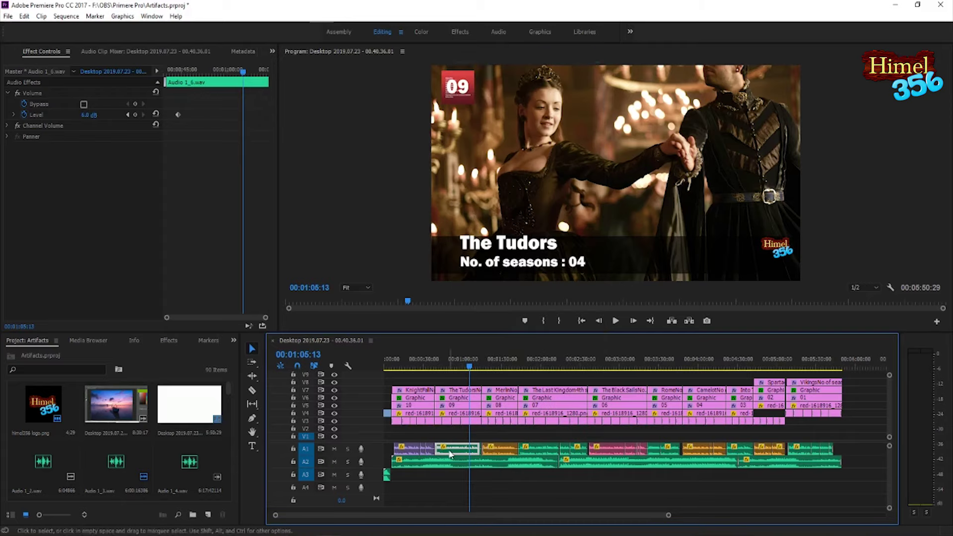
Step: Paste Audio 1_6's volume attributes onto the other selected A1 clips with Paste Attributes
shift+click(492, 448)
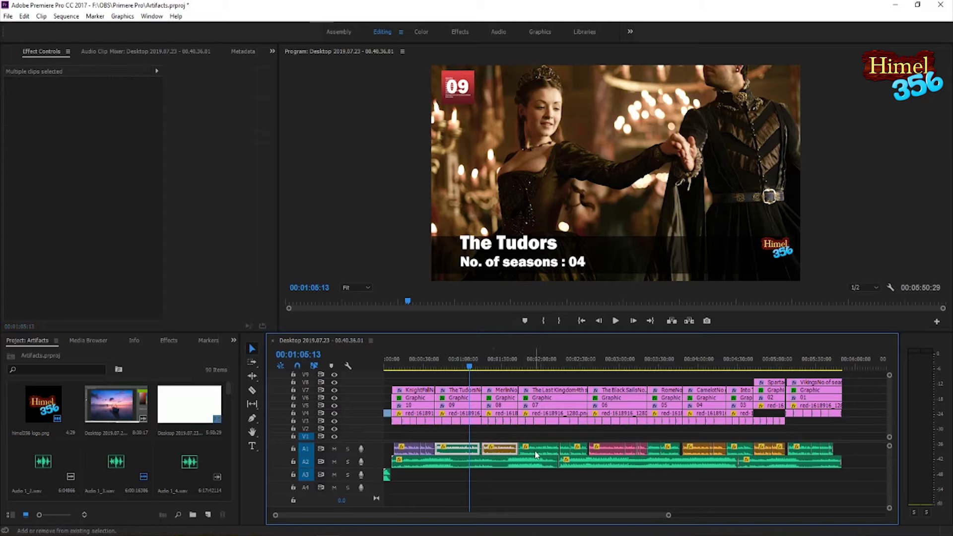
shift+click(539, 453)
right_click(568, 452)
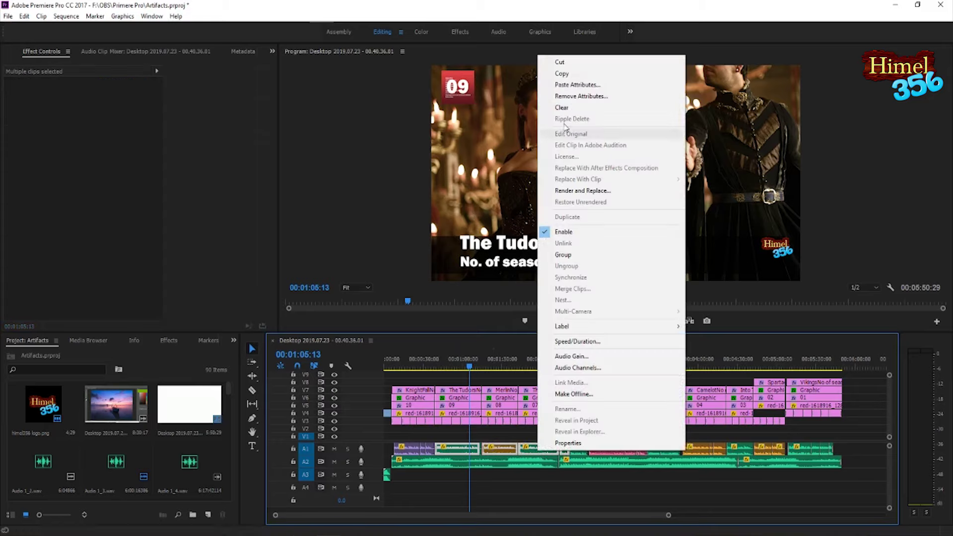
click(578, 85)
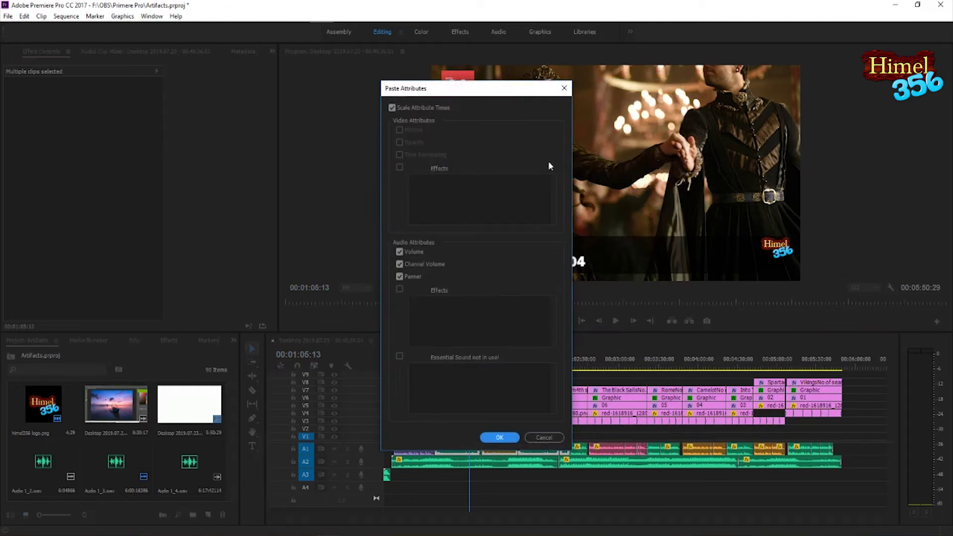
click(499, 438)
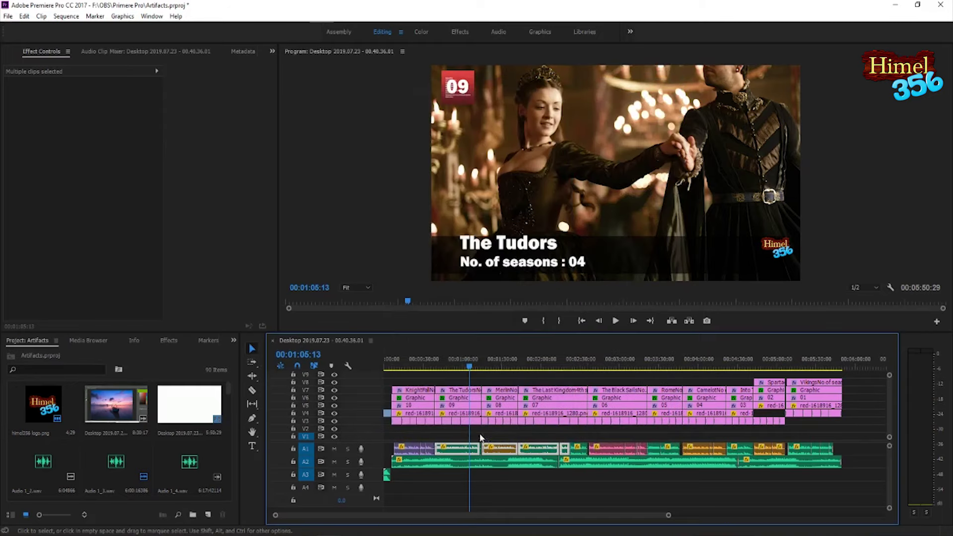
click(457, 449)
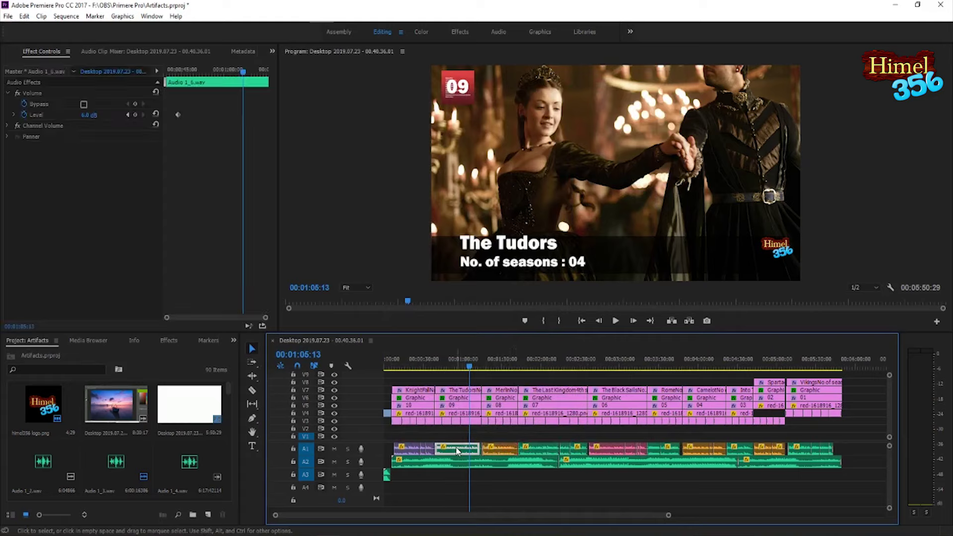
click(499, 449)
click(458, 449)
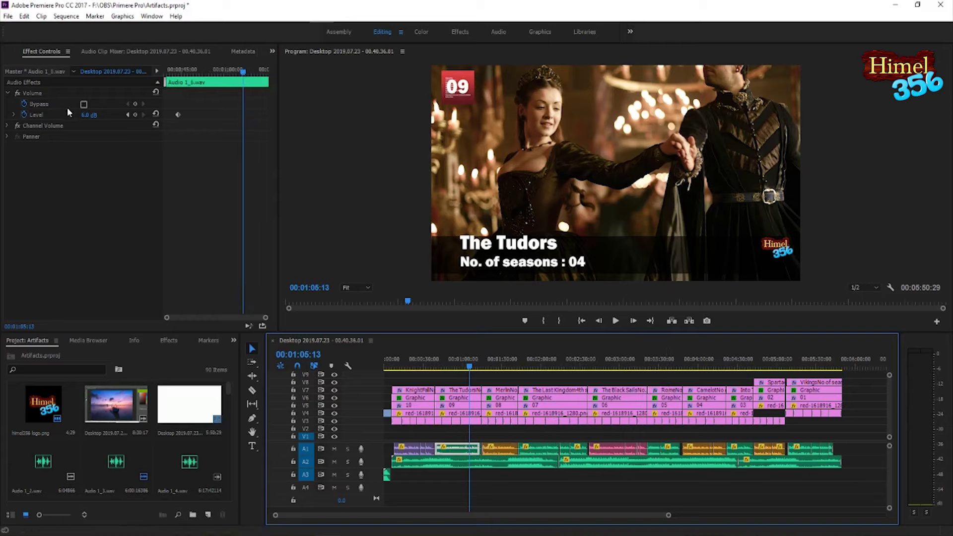
click(541, 450)
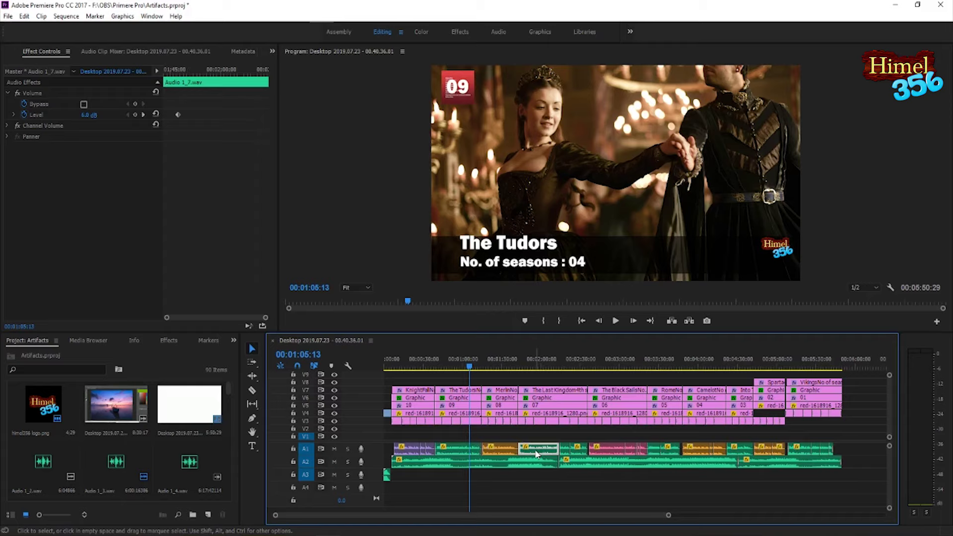
Step: Apply an 'Adjust Gain by' amount to the Audio 1_7 clip in Audio Gain
right_click(538, 450)
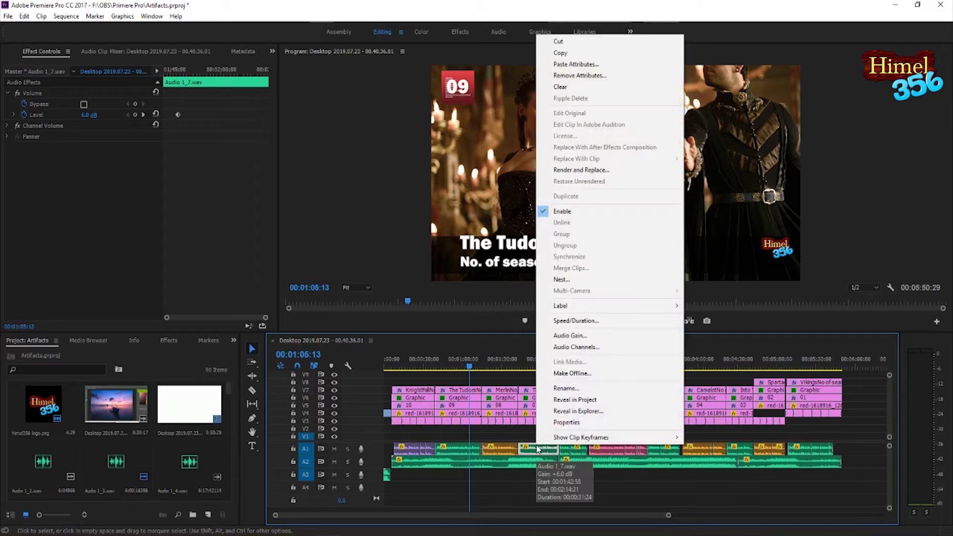
click(571, 335)
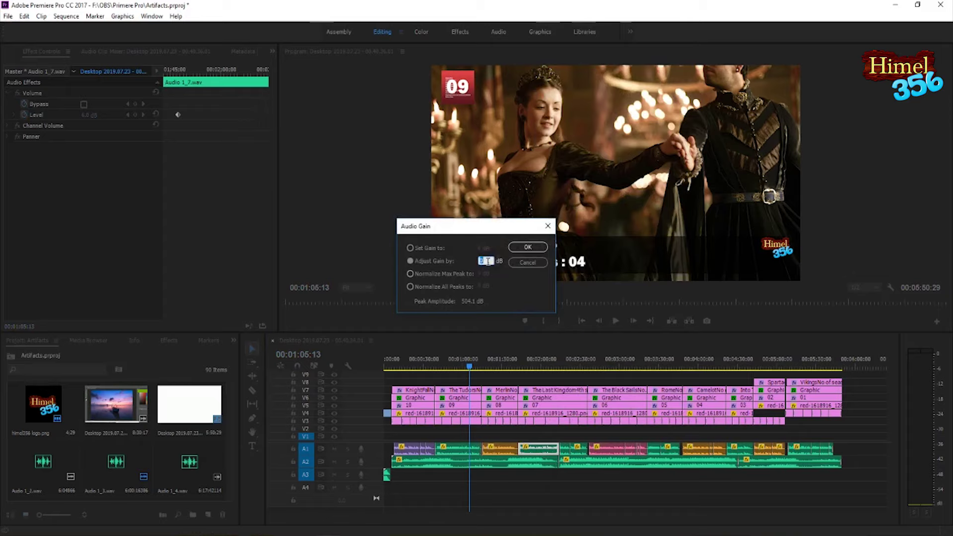
click(444, 261)
click(529, 248)
click(525, 484)
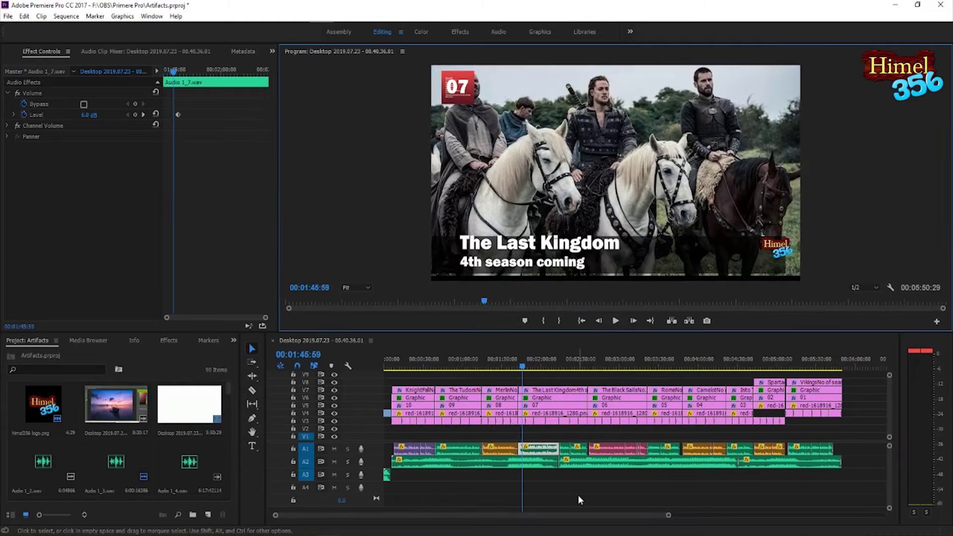